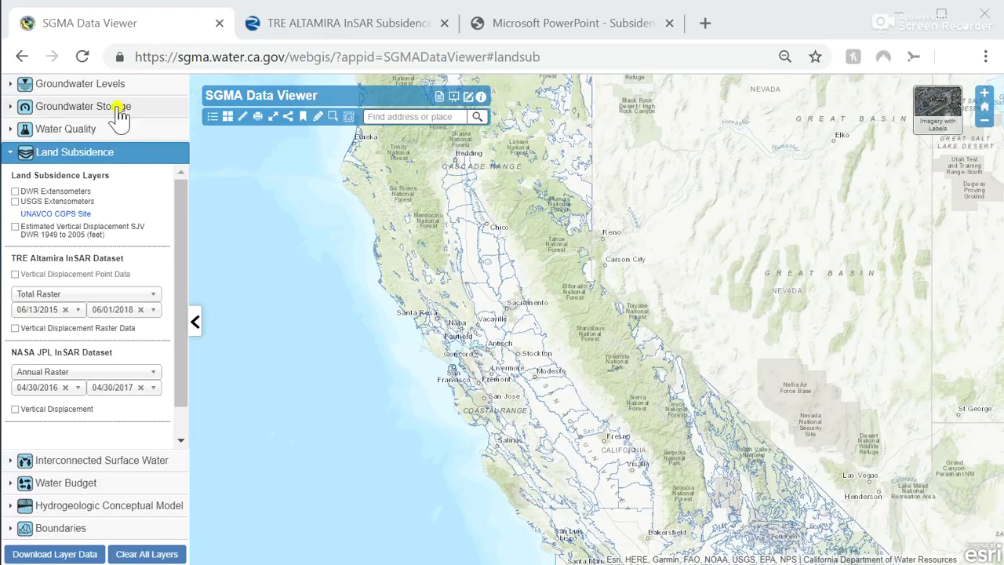
Show the Estimated Vertical Displacement SJV DWR 1949 to 2005 layer and examine its coverage around Lemoore in the San Joaquin Valley
mouse_move(113, 232)
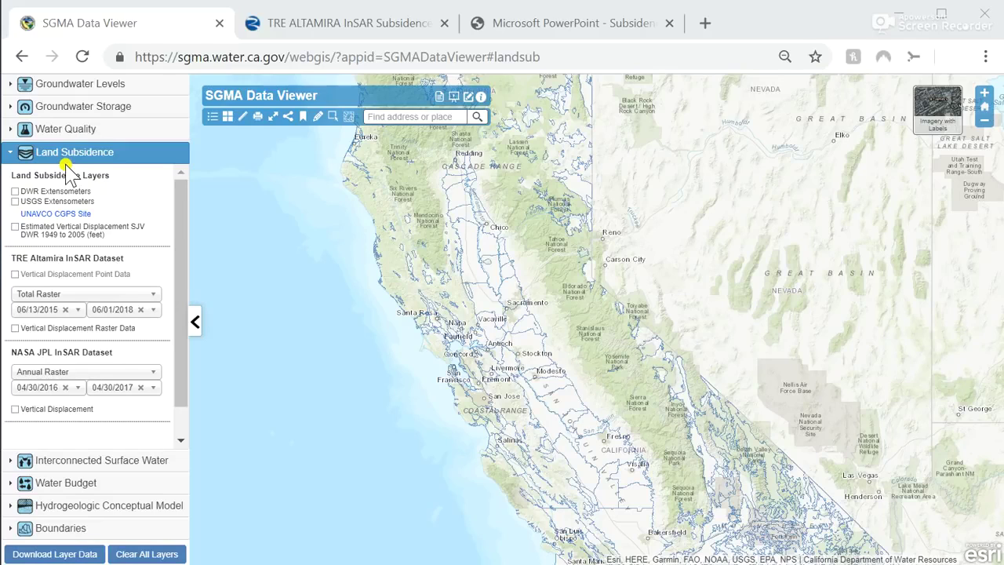
mouse_move(69, 192)
click(15, 228)
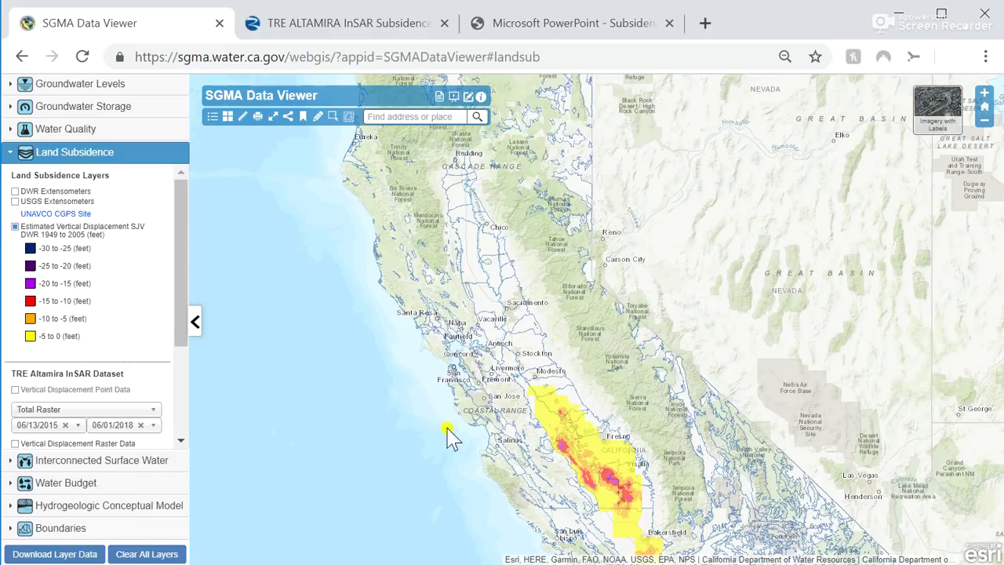
drag(491, 436, 358, 325)
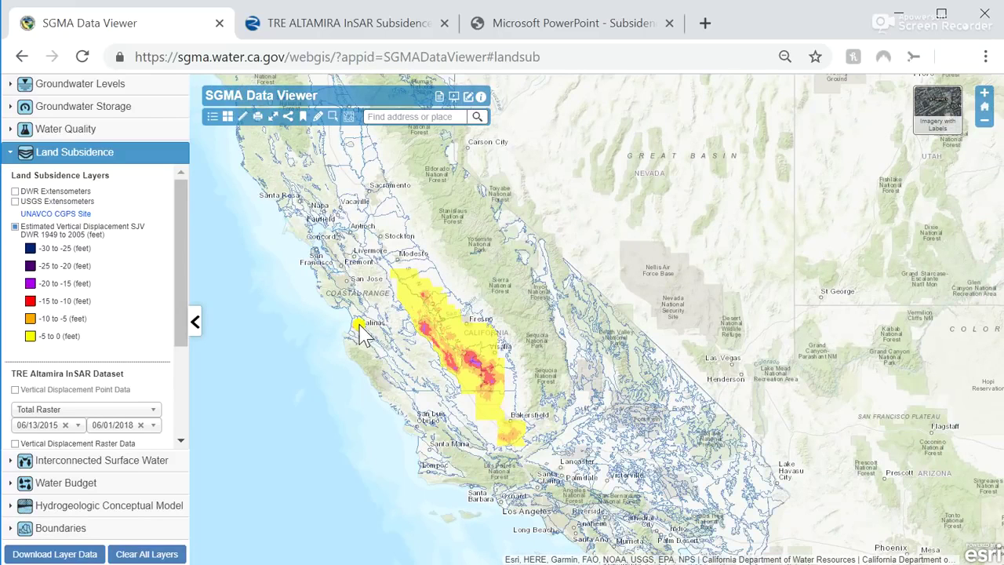
scroll(454, 384, up, 1)
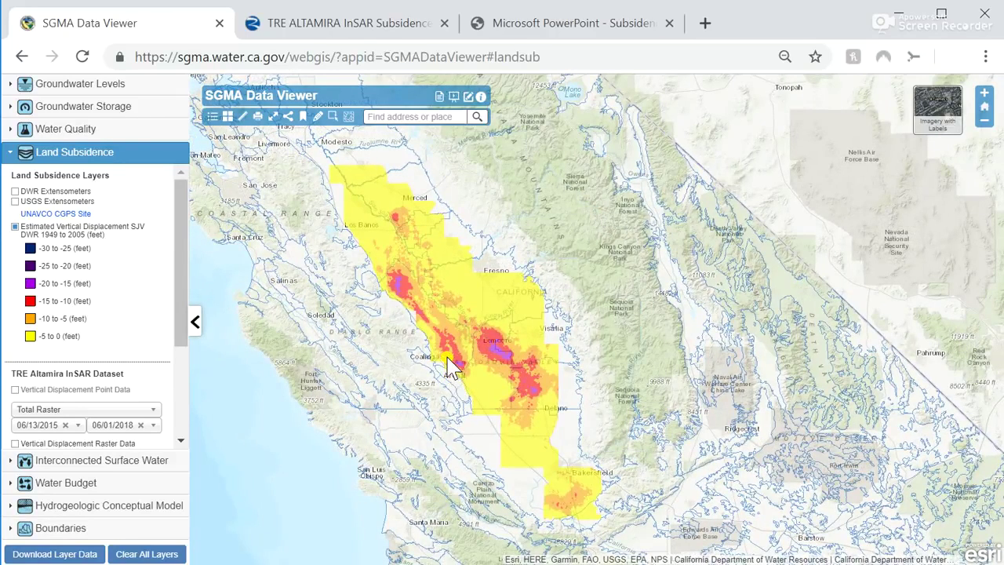
scroll(449, 365, up, 1)
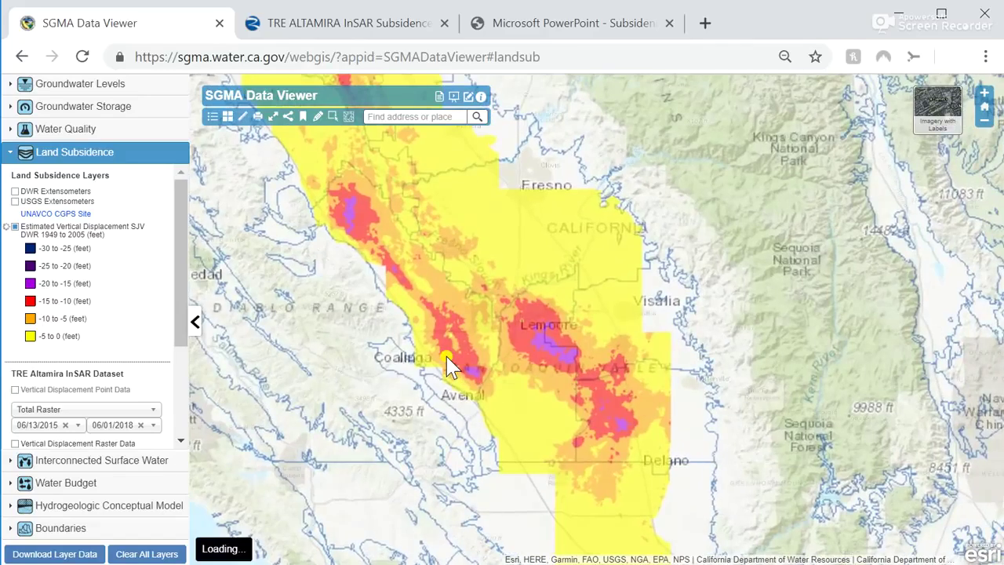
click(520, 342)
Increase the opacity of the 1949 to 2005 estimated vertical displacement layer slightly
mouse_move(67, 332)
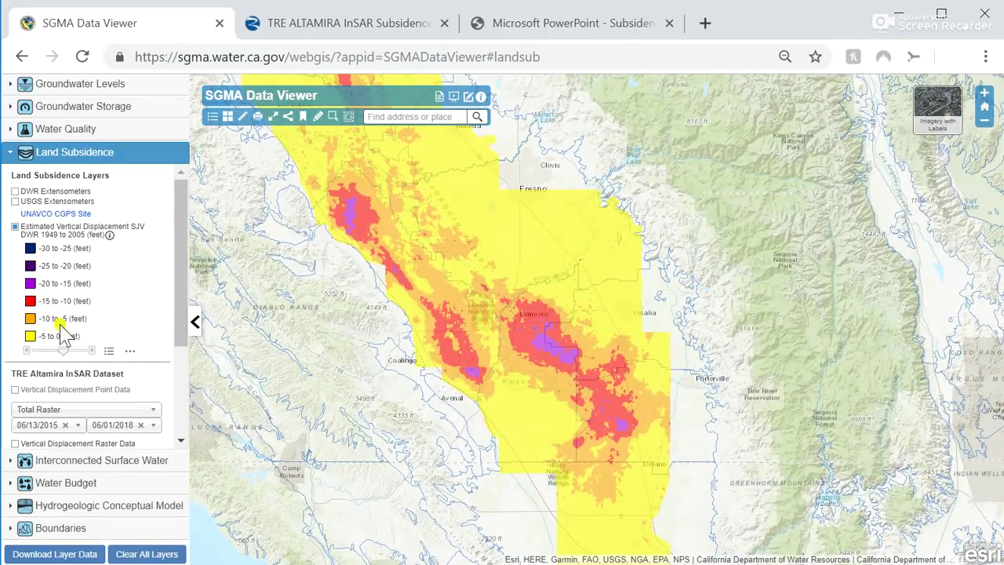
click(58, 353)
mouse_move(65, 353)
mouse_down()
mouse_move(46, 355)
mouse_move(70, 357)
mouse_up()
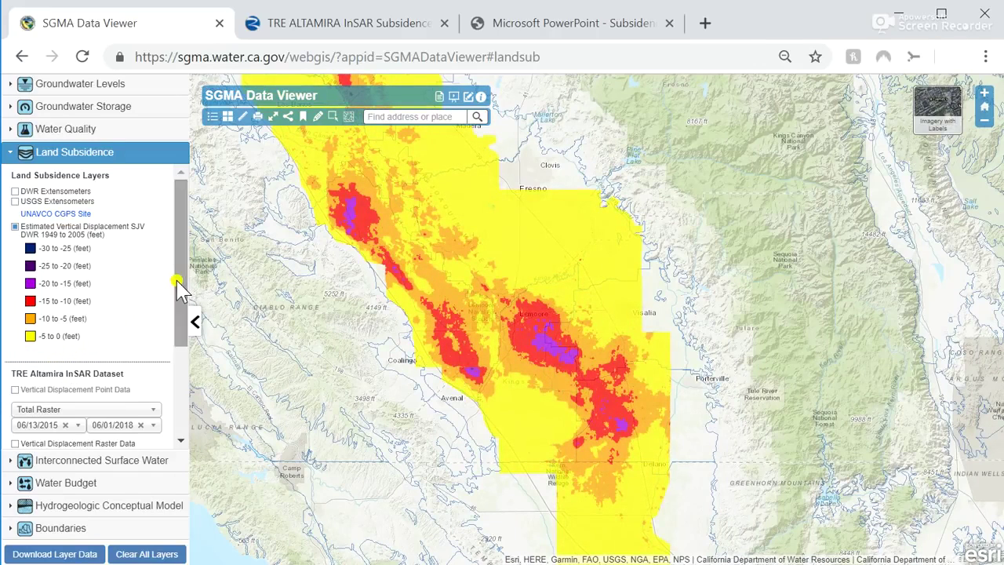
Hide the 1949 to 2005 displacement layer and show the TRE Altamira Vertical Displacement Raster Data
scroll(274, 272, down, 1)
drag(287, 287, 354, 350)
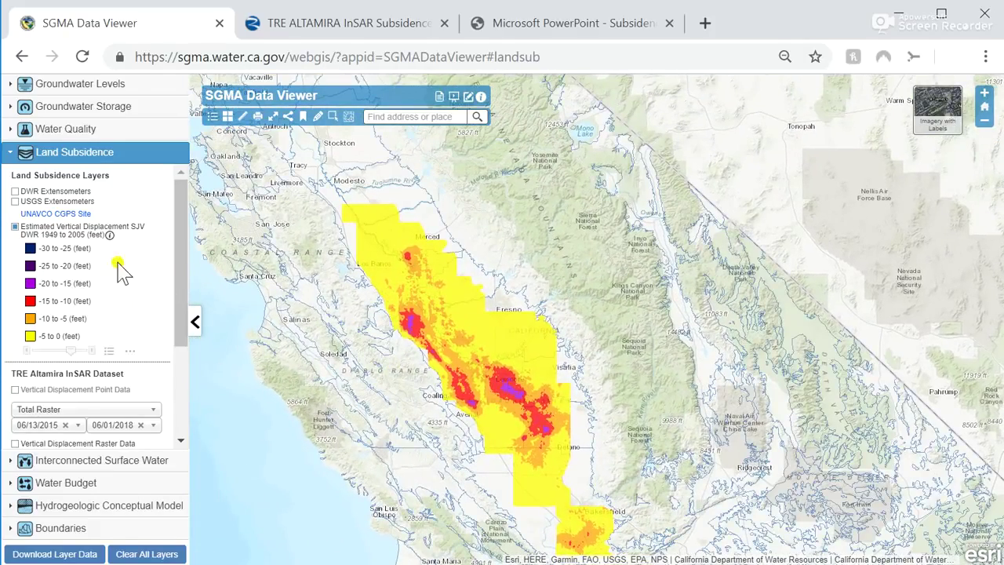
click(15, 227)
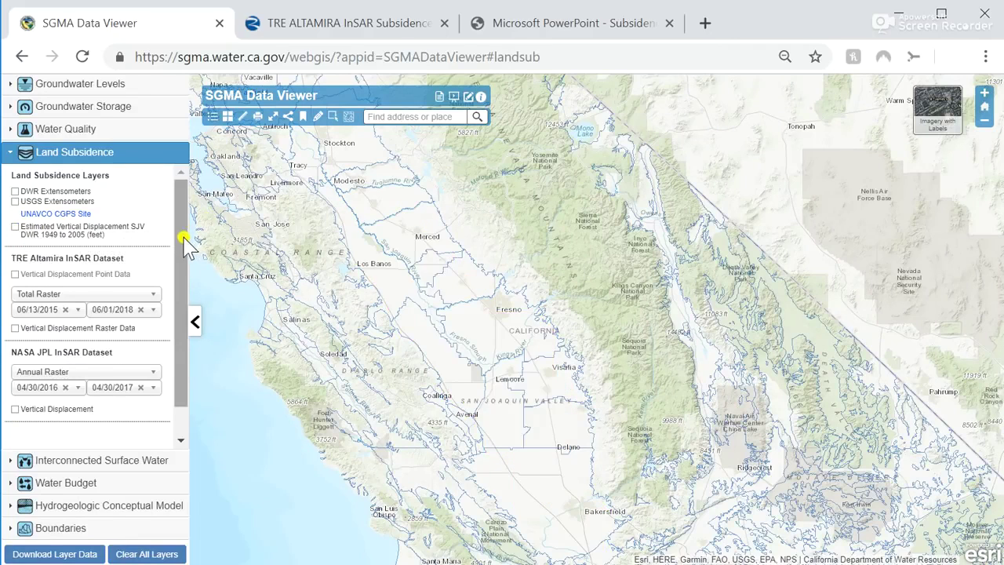
drag(183, 240, 186, 262)
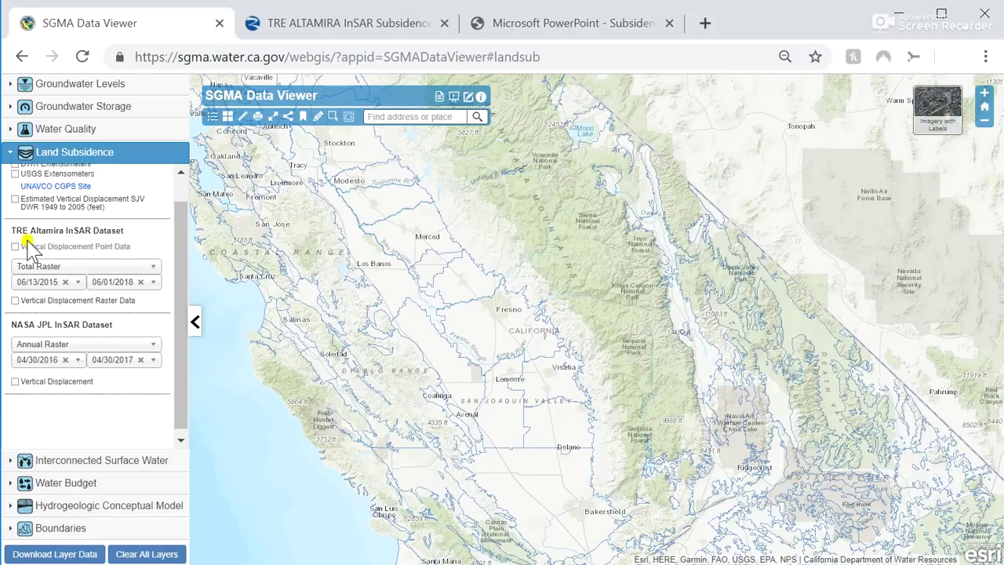
click(14, 303)
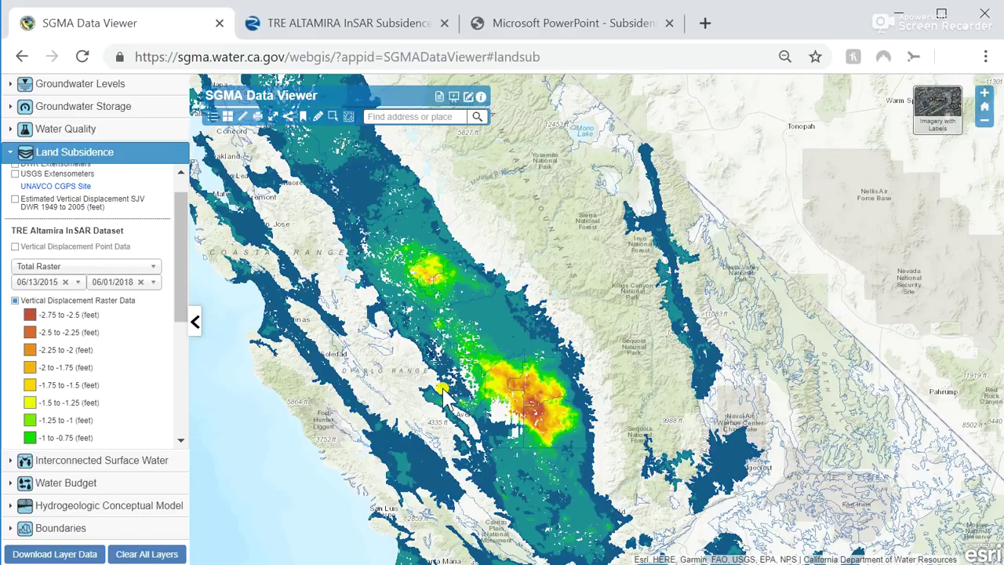
Query the TRE Altamira raster in the dark red zone of the Tule basin, at about latitude 36.038, longitude -119.387
scroll(437, 396, down, 3)
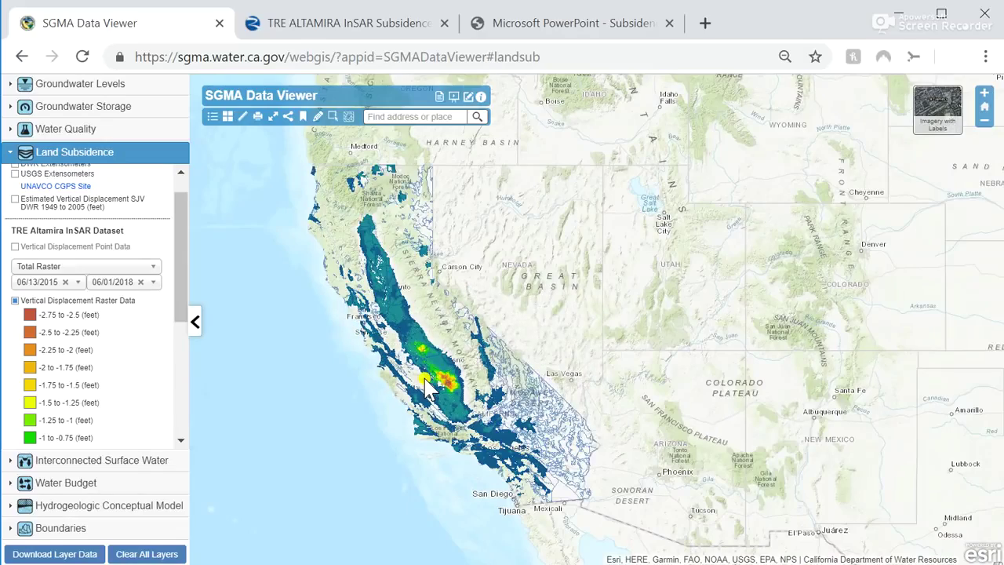
scroll(418, 376, up, 2)
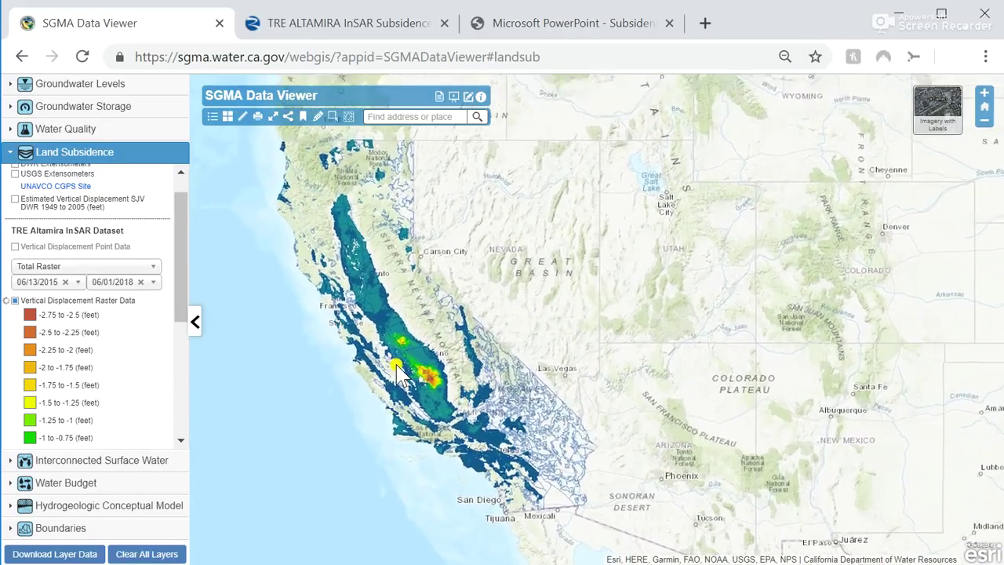
scroll(486, 406, up, 2)
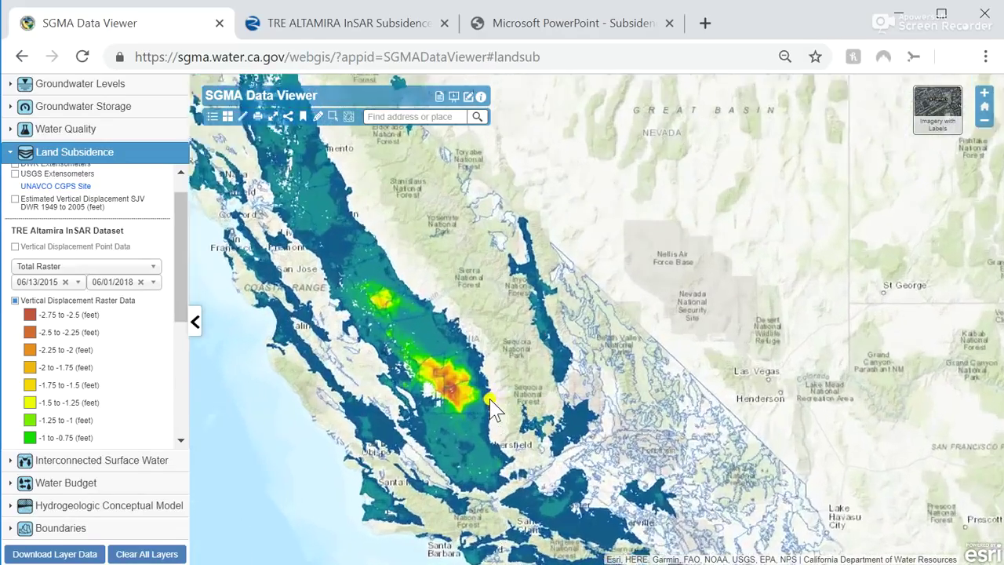
scroll(416, 392, up, 1)
scroll(415, 392, up, 1)
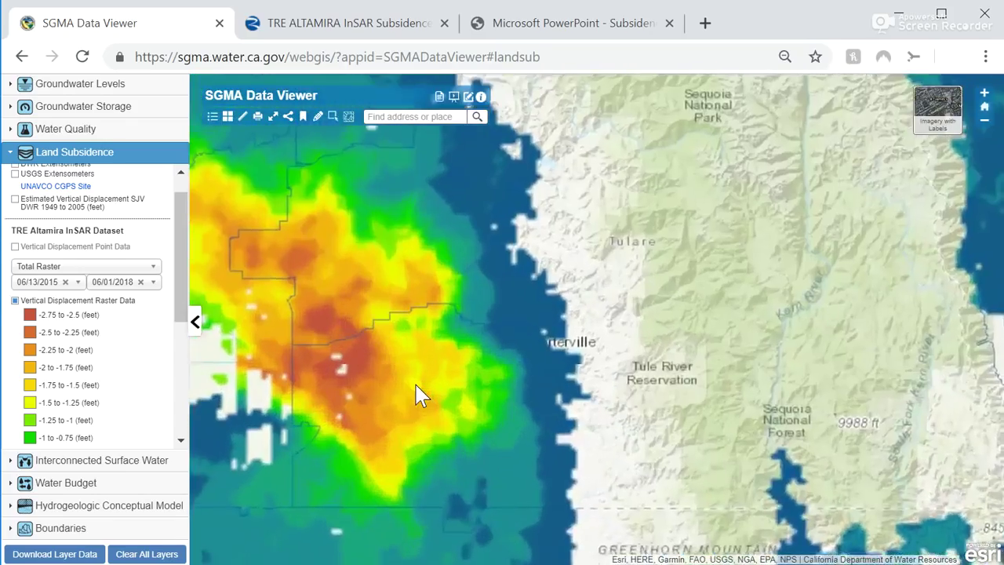
drag(298, 359, 393, 368)
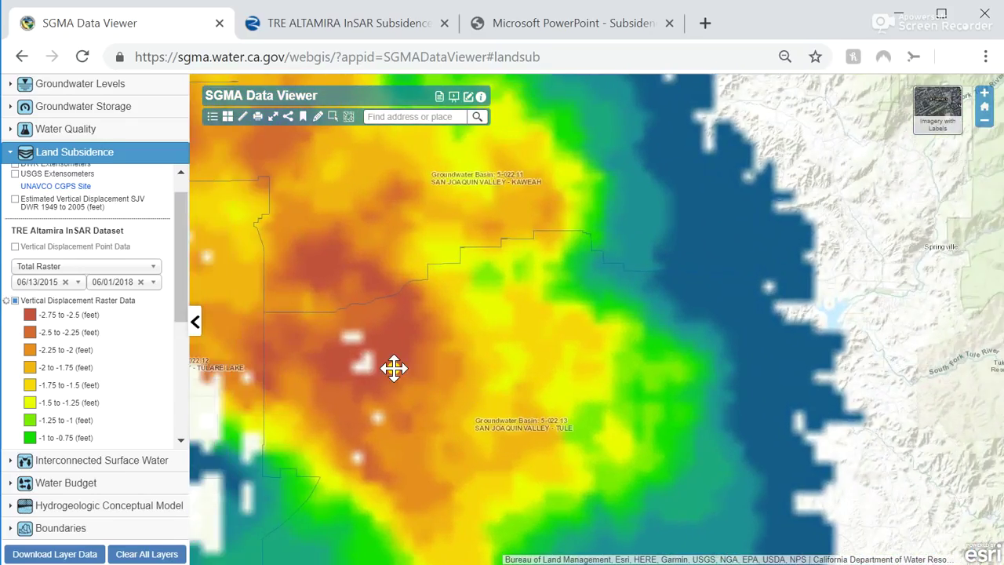
scroll(393, 368, up, 1)
scroll(394, 369, up, 1)
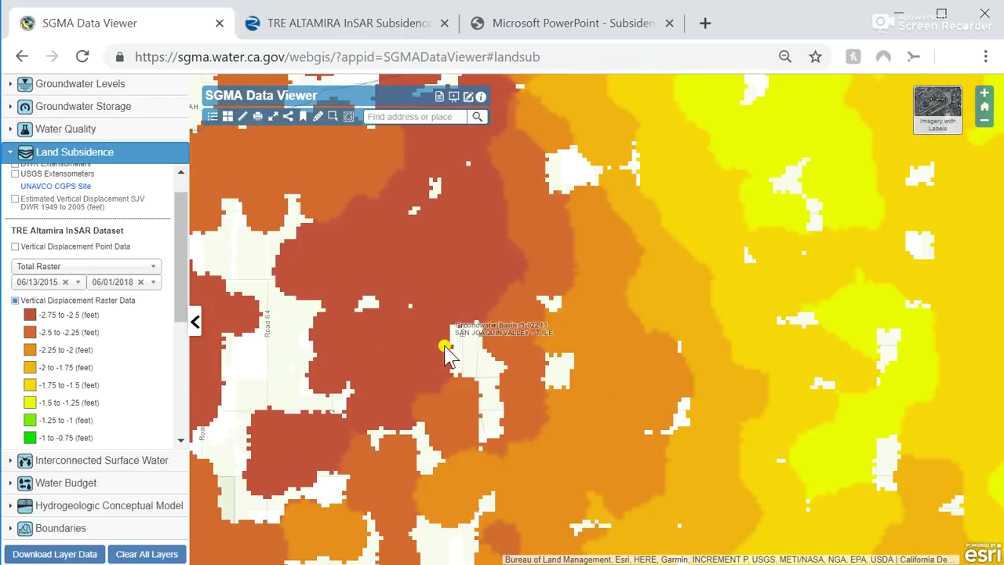
click(422, 338)
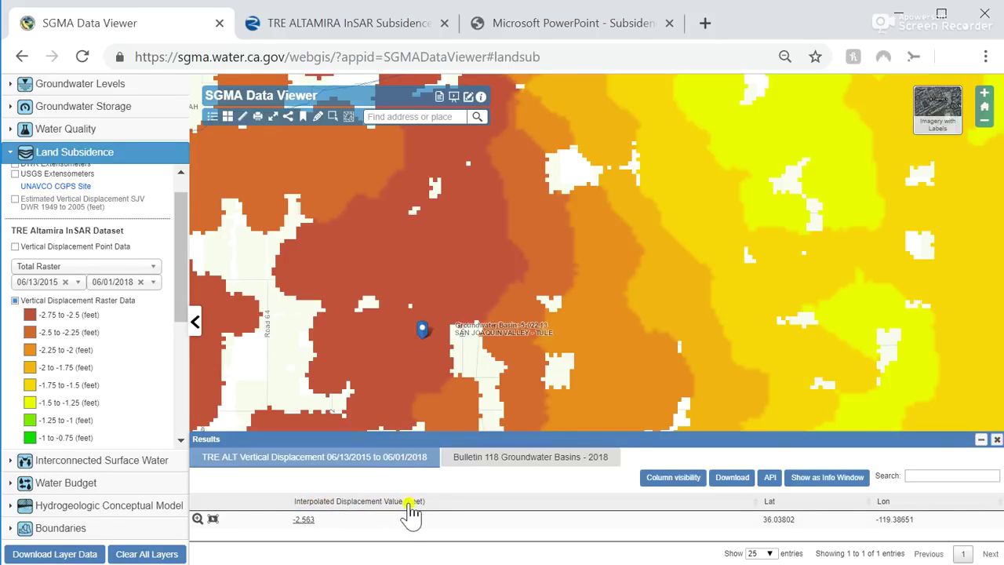
Open the vertical displacement report for the queried location and examine its time-series chart
click(304, 520)
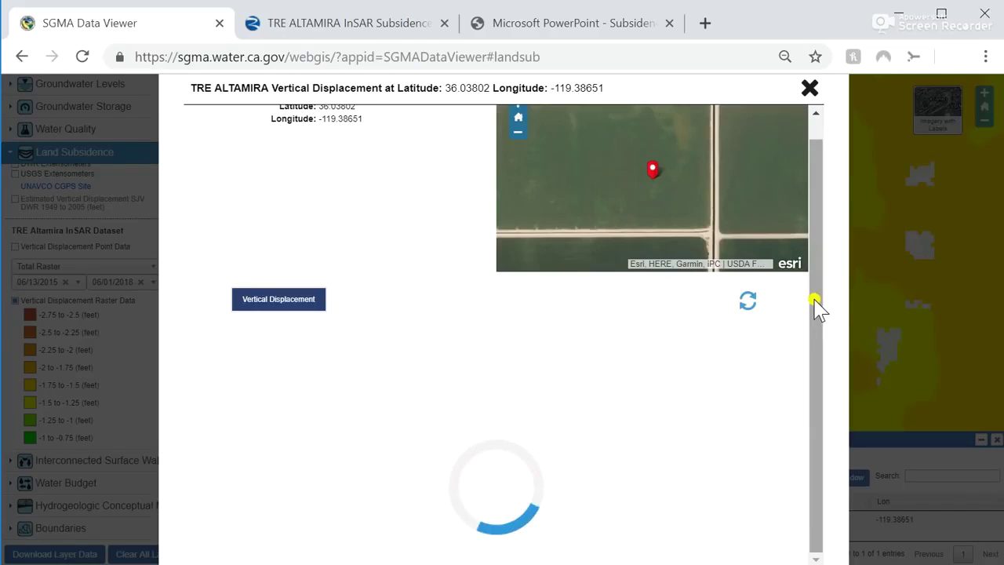
drag(815, 304, 818, 276)
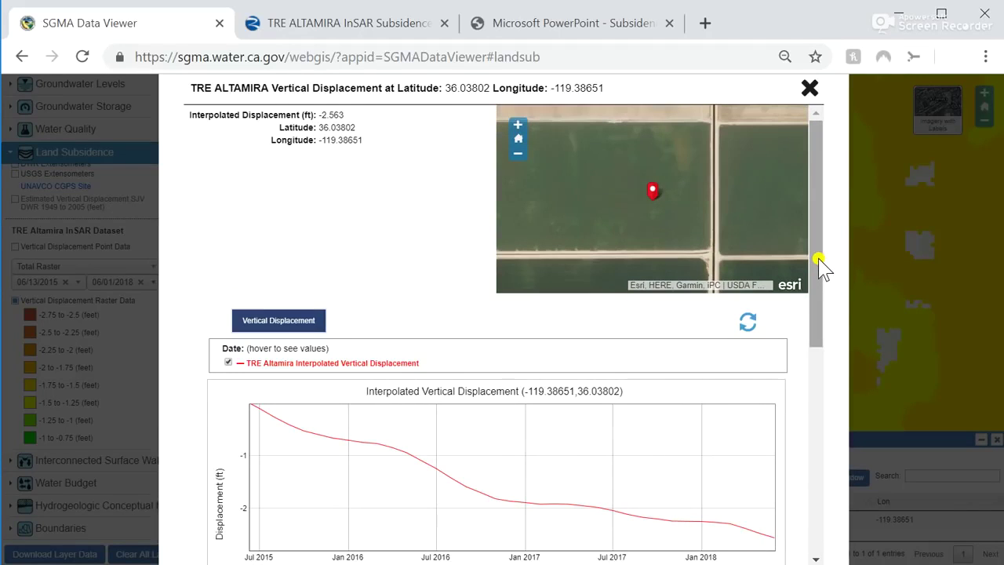
drag(817, 261, 829, 339)
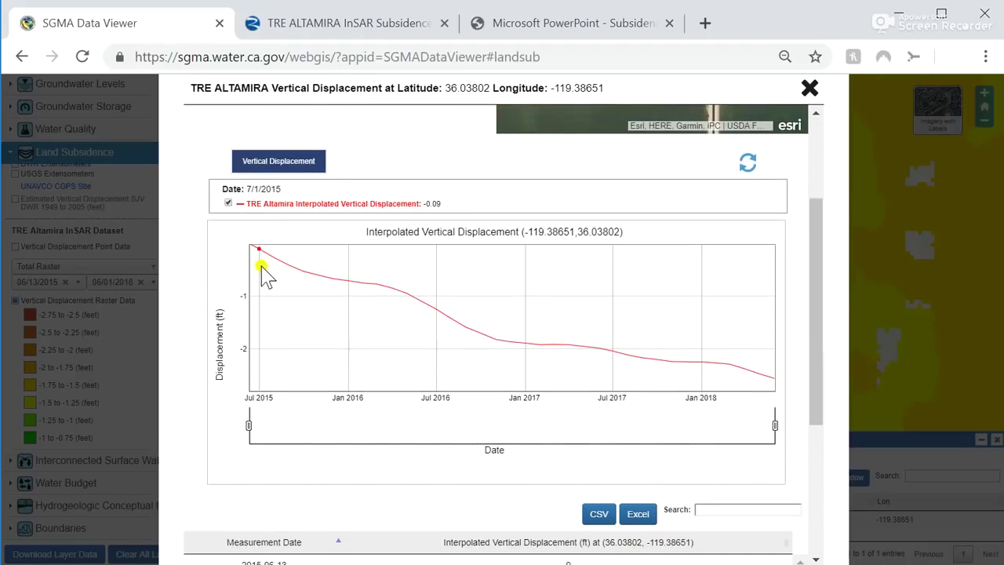
mouse_move(250, 250)
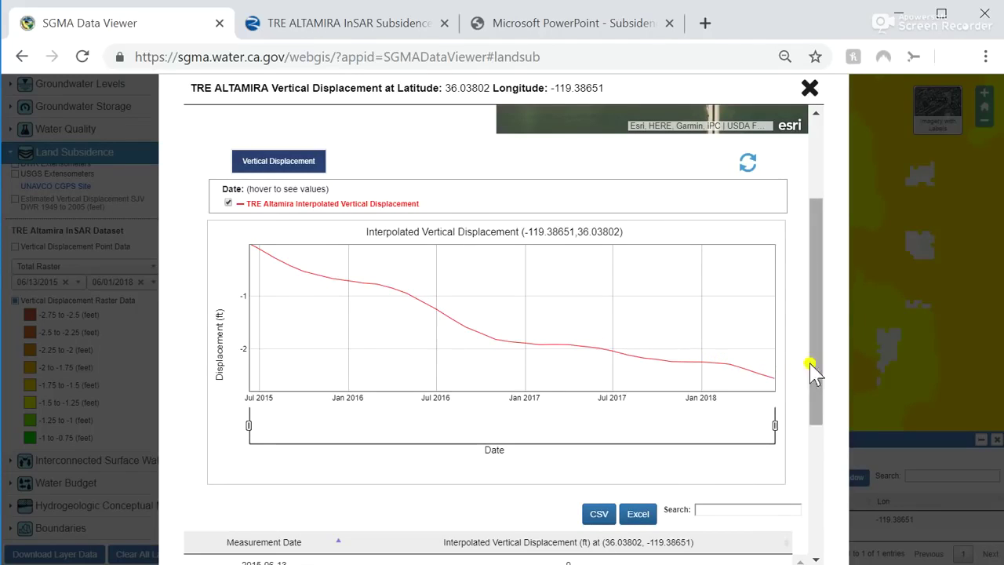
Export the report's interpolated vertical displacement table as CSV and close the report
drag(824, 371, 824, 426)
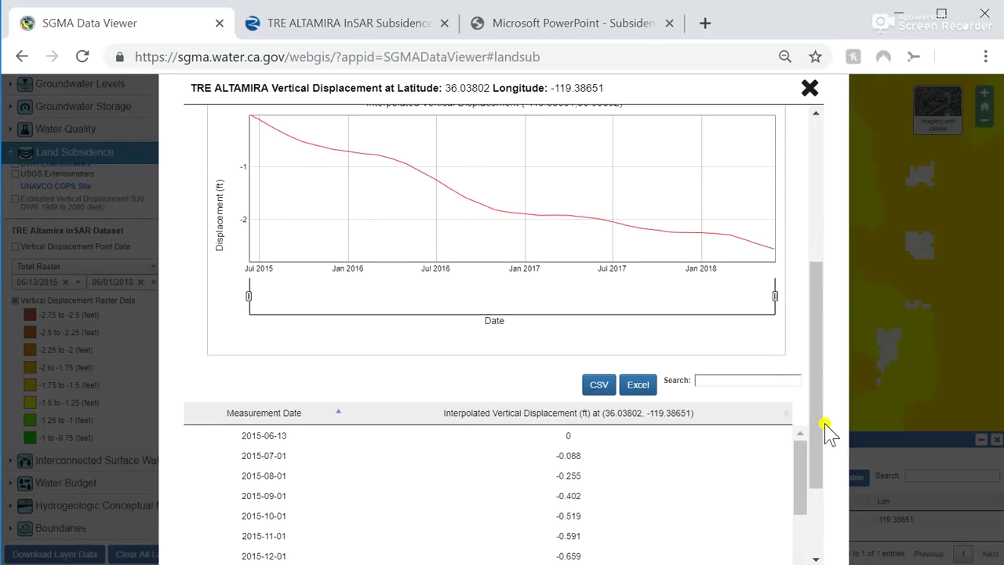
click(596, 386)
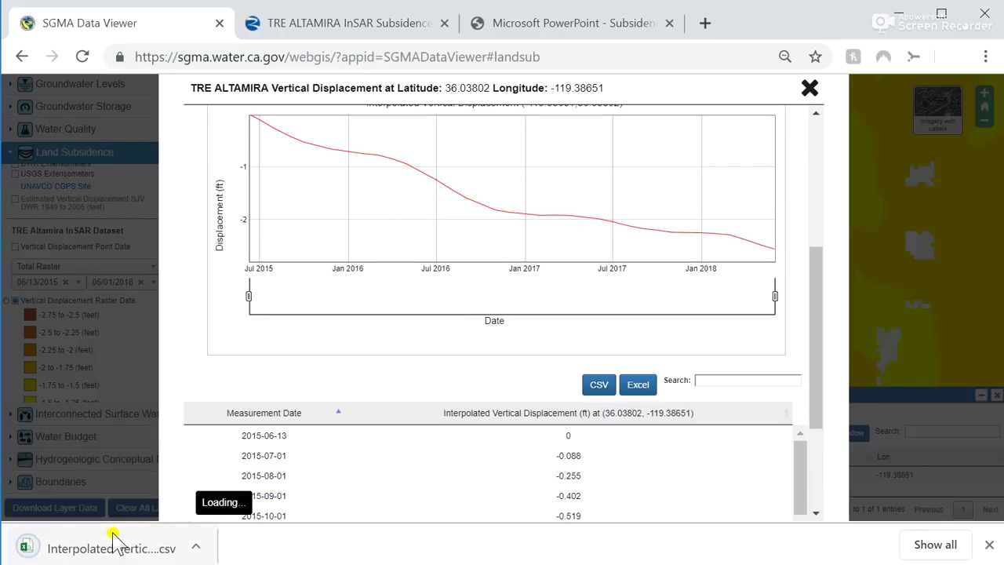
click(989, 545)
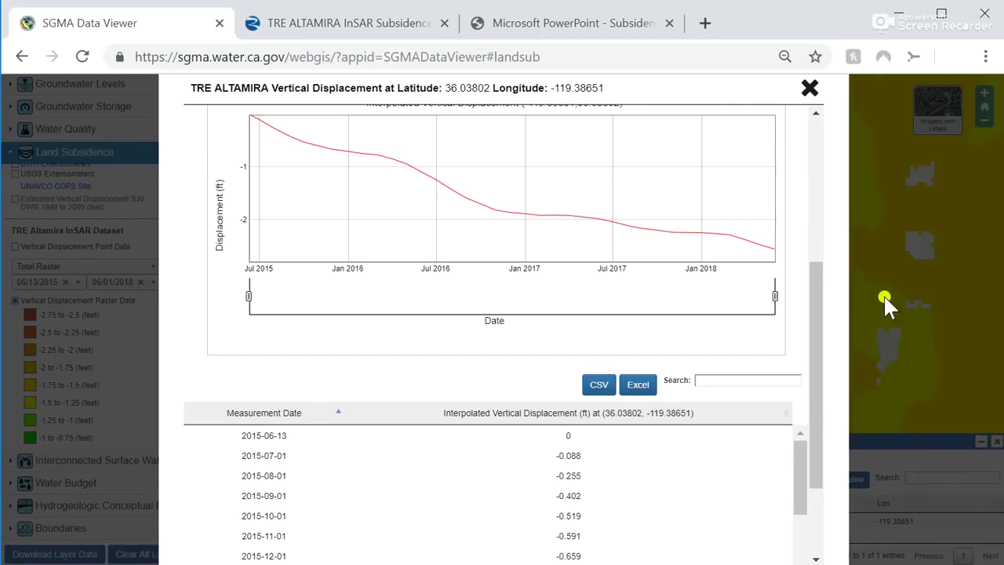
click(809, 90)
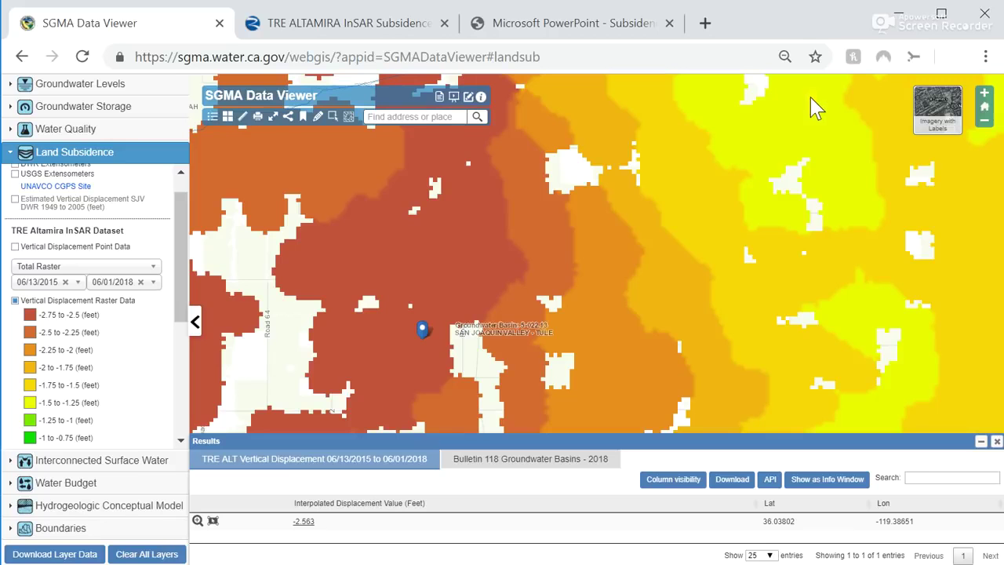
Show the TRE Altamira Vertical Displacement Point Data and query a point cell in the dark red zone, at about latitude 36.053, longitude -119.385
drag(366, 264, 473, 256)
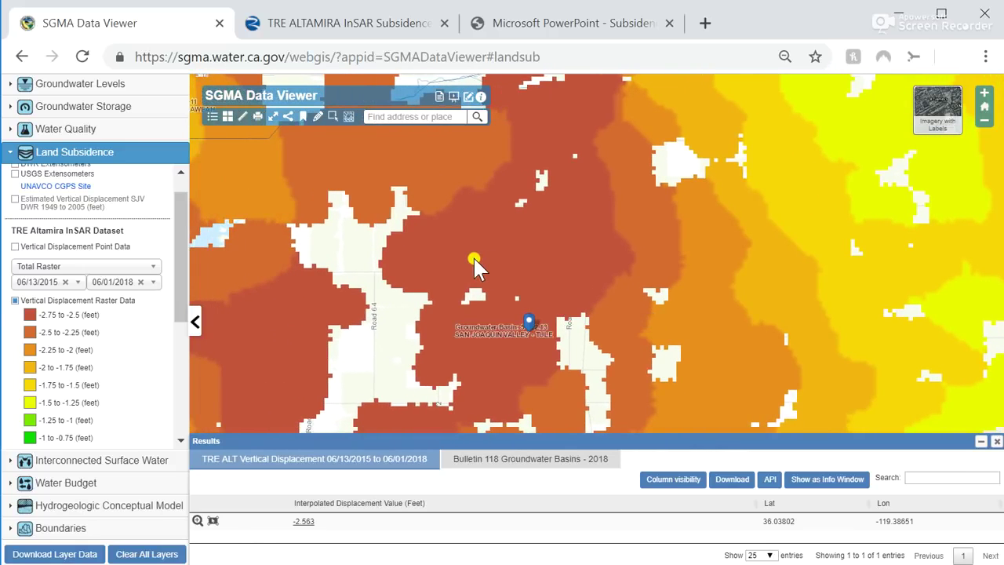
click(15, 249)
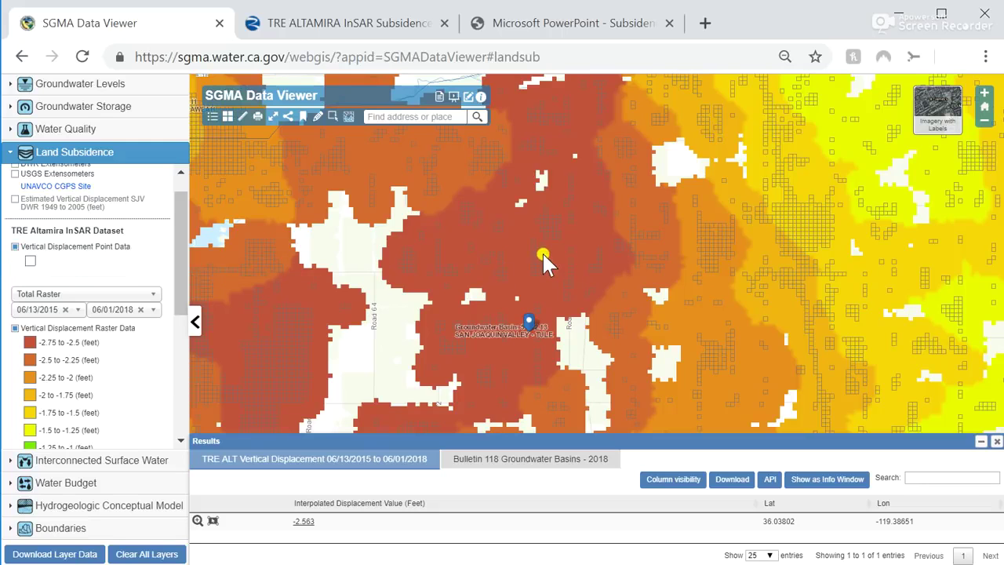
scroll(542, 255, up, 1)
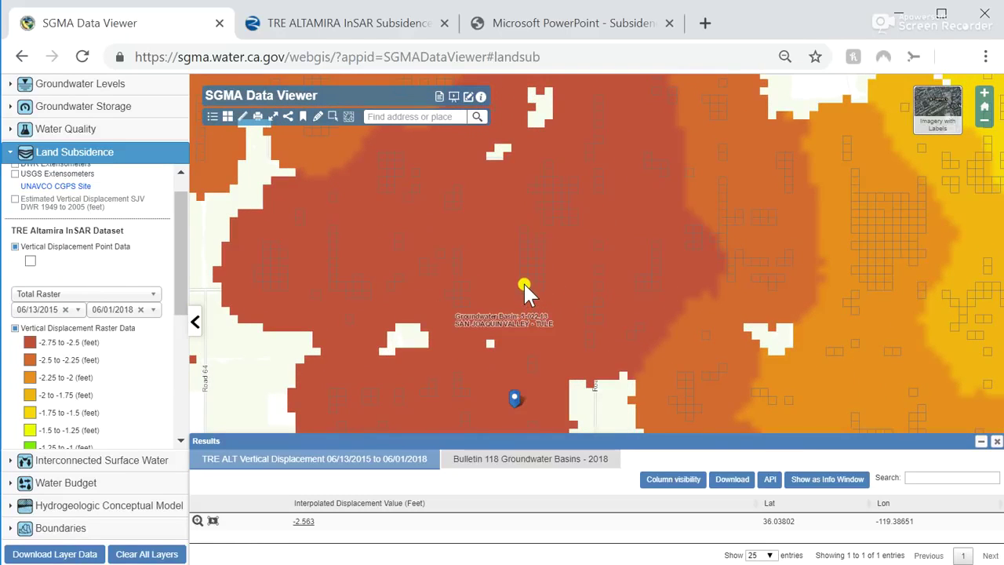
scroll(523, 281, up, 1)
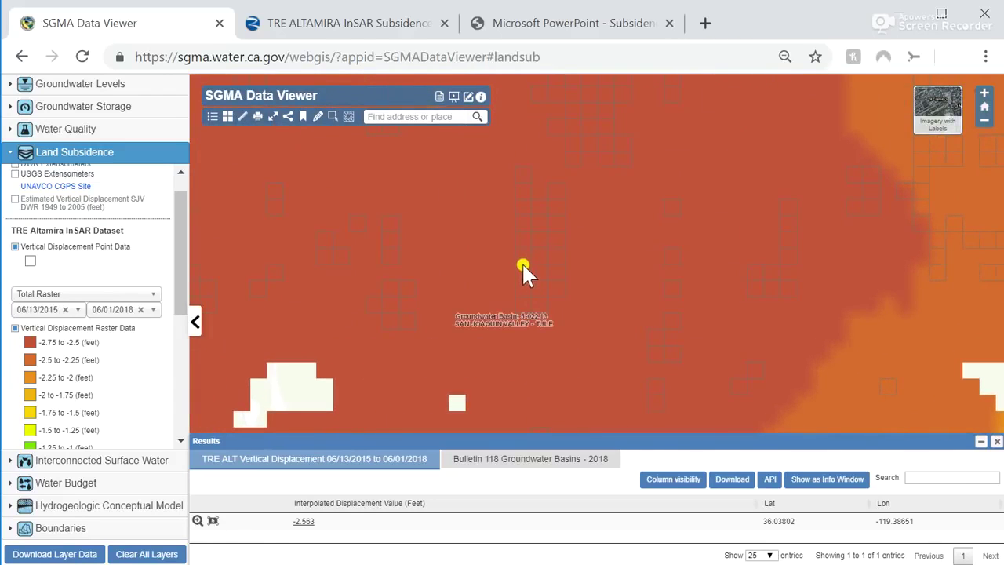
click(522, 262)
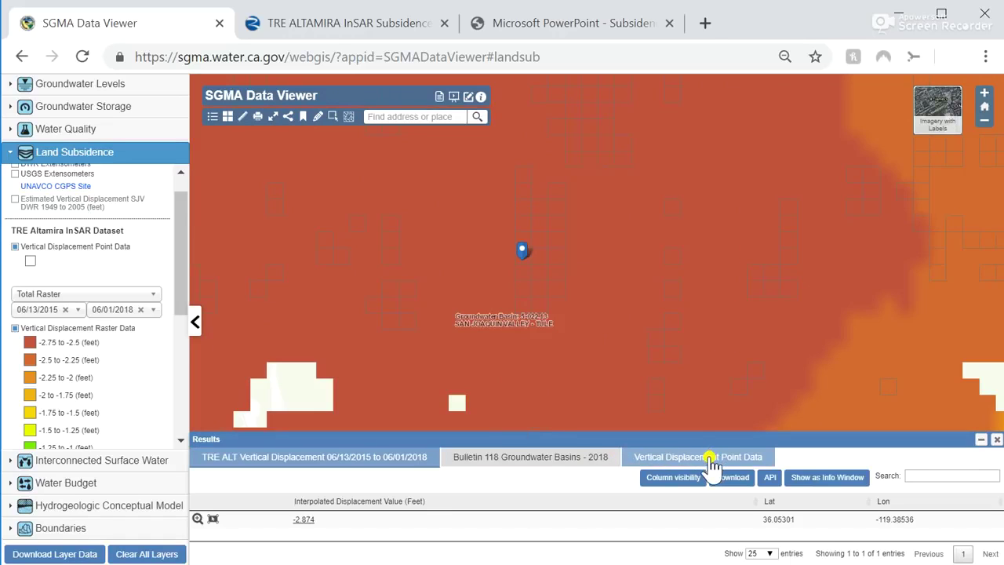
Open the vertical displacement report for InSAR point BQDR58L from the point data results and examine its chart
click(666, 461)
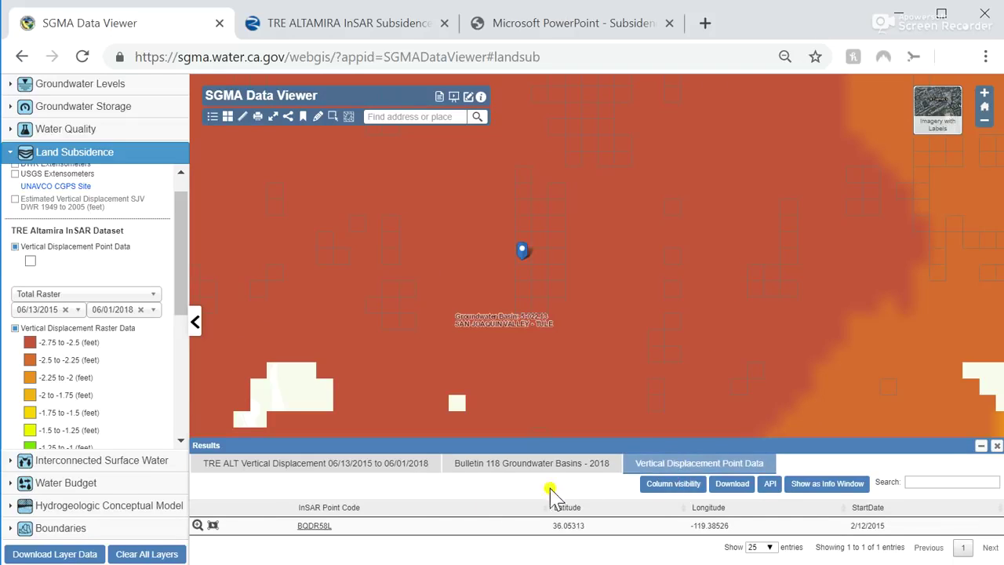
click(318, 524)
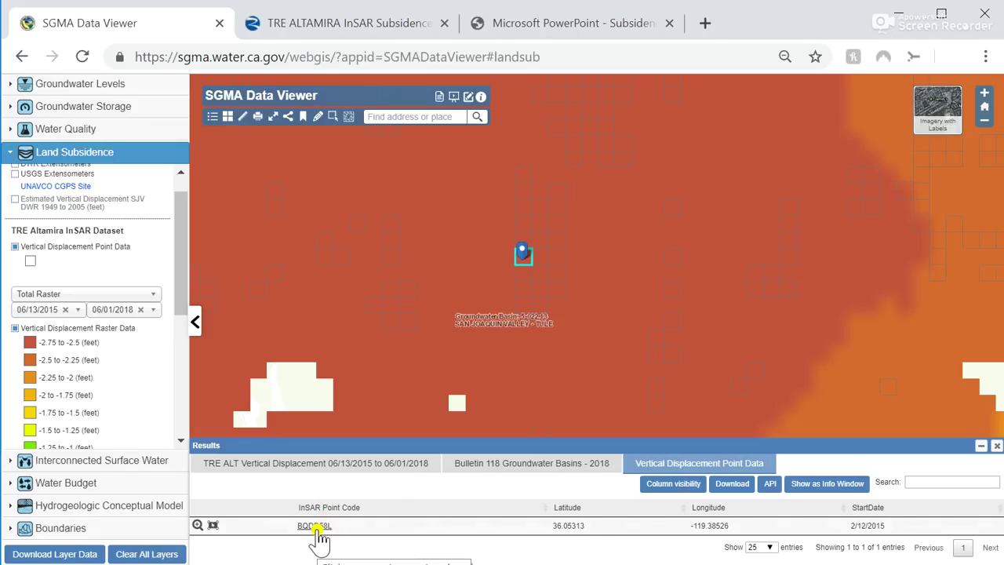
click(317, 527)
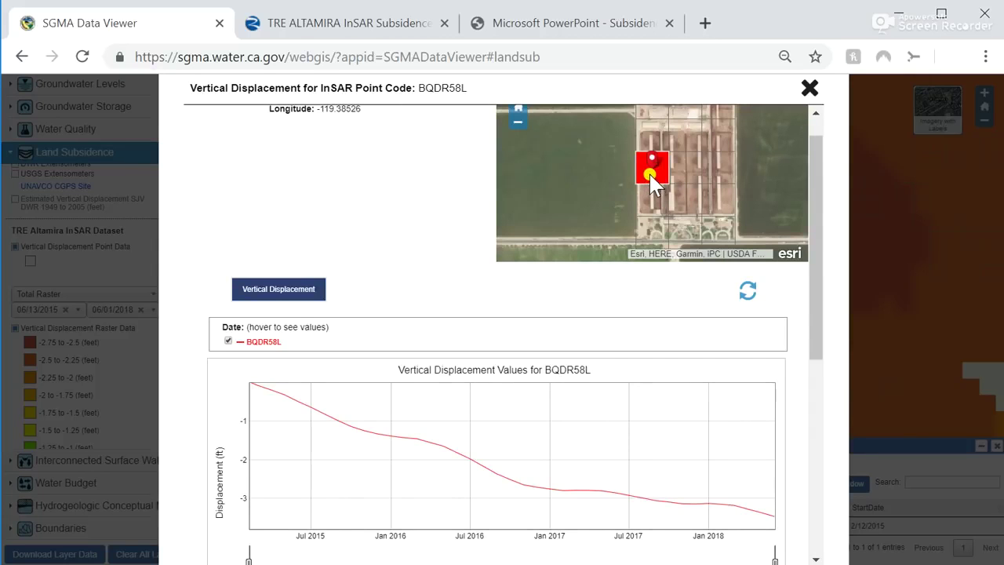
mouse_move(819, 299)
mouse_down()
mouse_move(821, 448)
mouse_move(818, 307)
mouse_move(819, 321)
mouse_up()
mouse_move(697, 384)
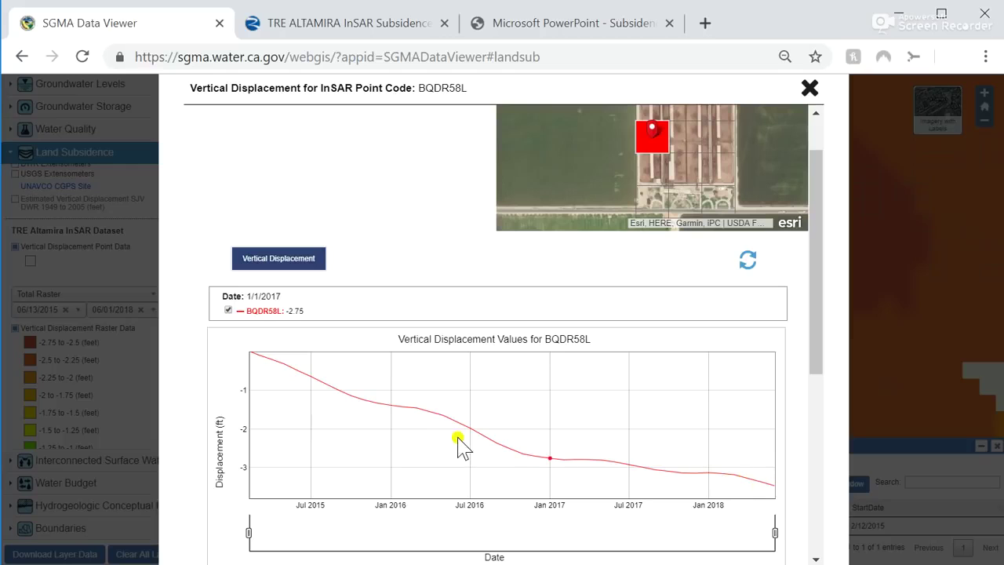
Review the measurement date and vertical displacement table in the BQDR58L report and close the report
drag(813, 338, 832, 473)
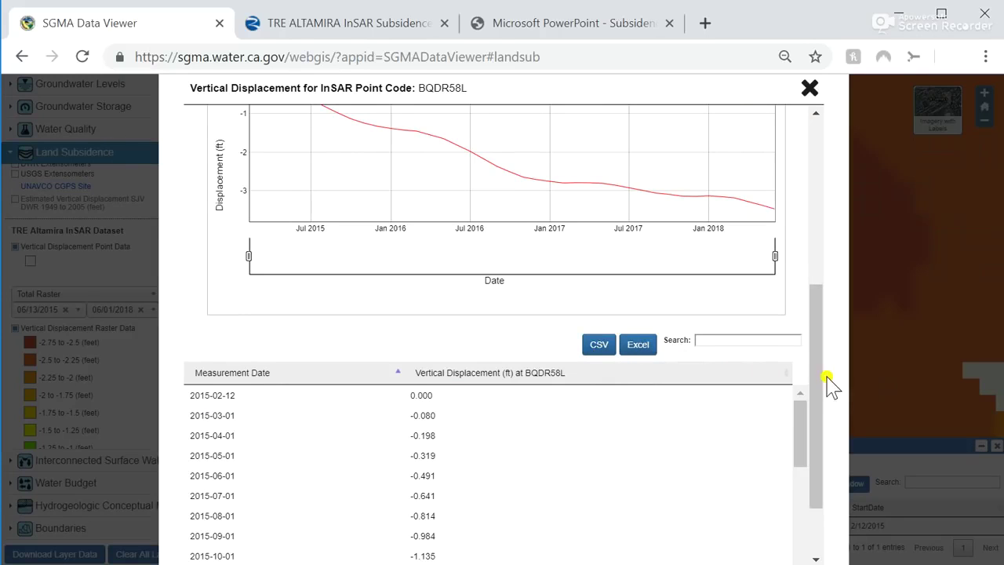
drag(828, 376, 834, 184)
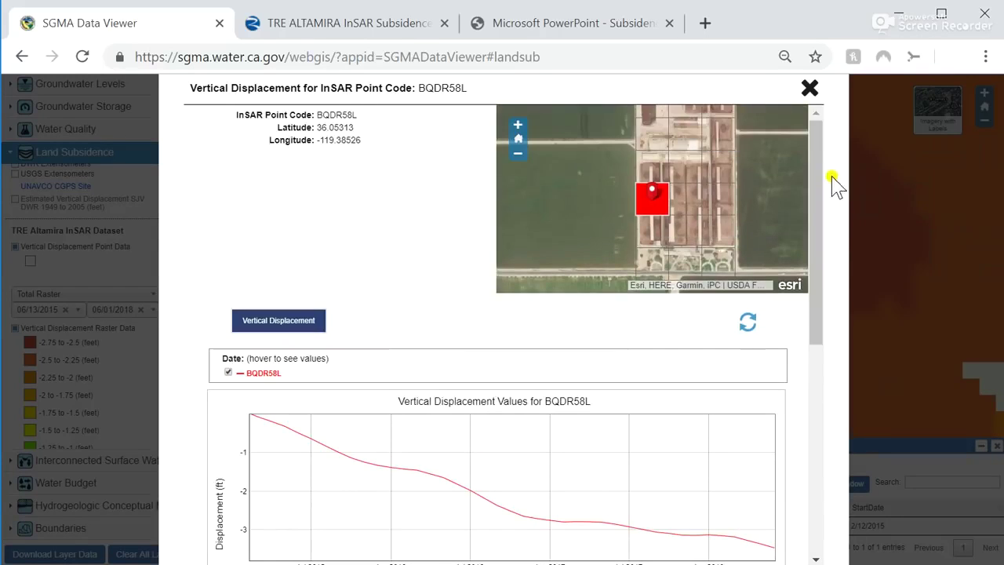
click(808, 90)
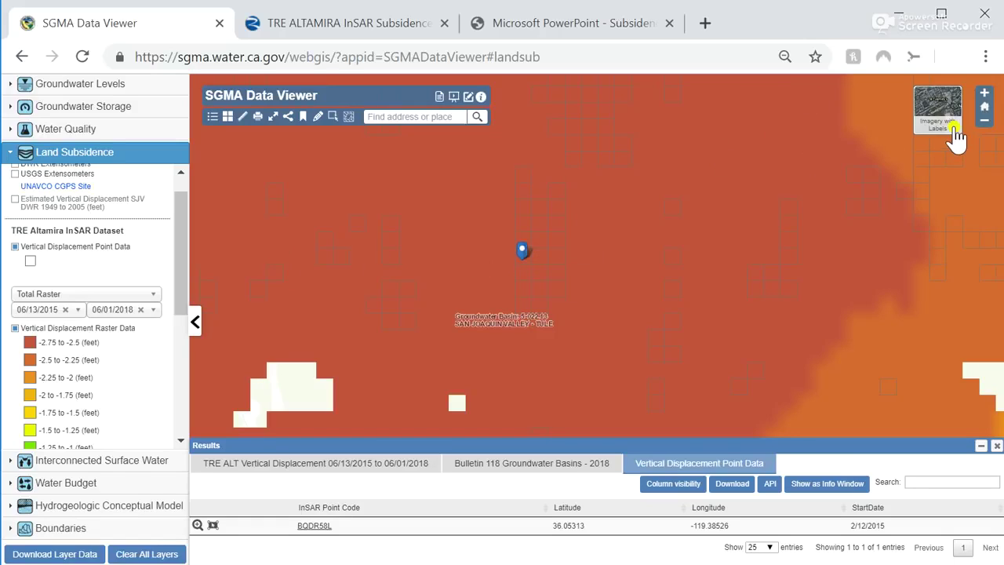
Open the documentation for the Vertical Displacement Raster Data layer and read its description, hosted location links and guidance
click(984, 122)
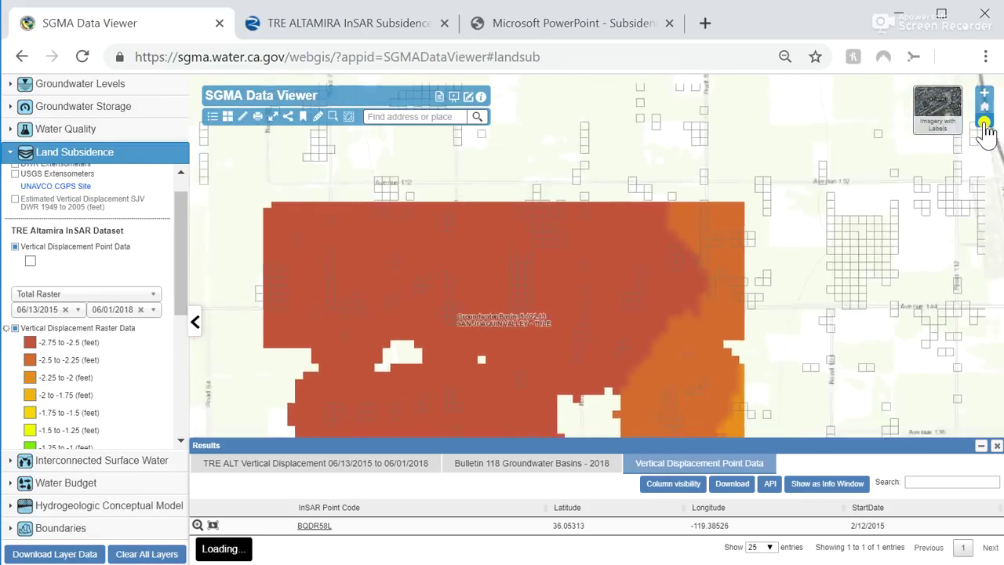
click(984, 122)
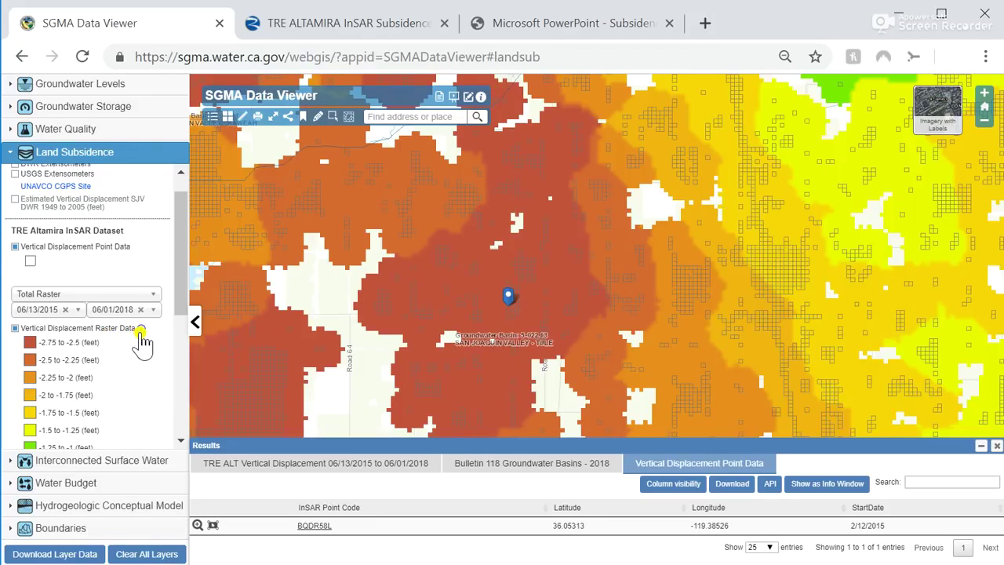
mouse_move(111, 252)
click(144, 337)
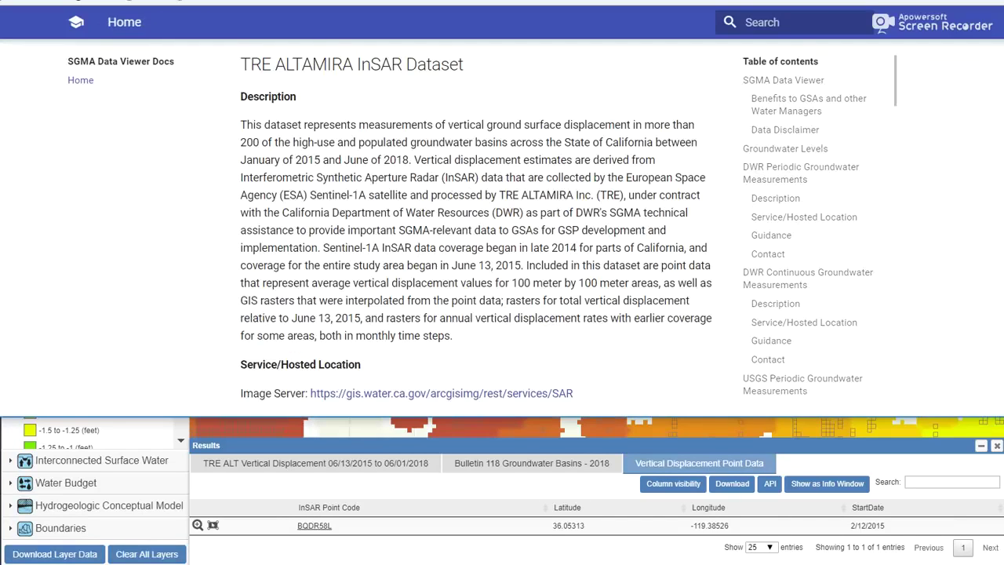
drag(247, 0, 347, 44)
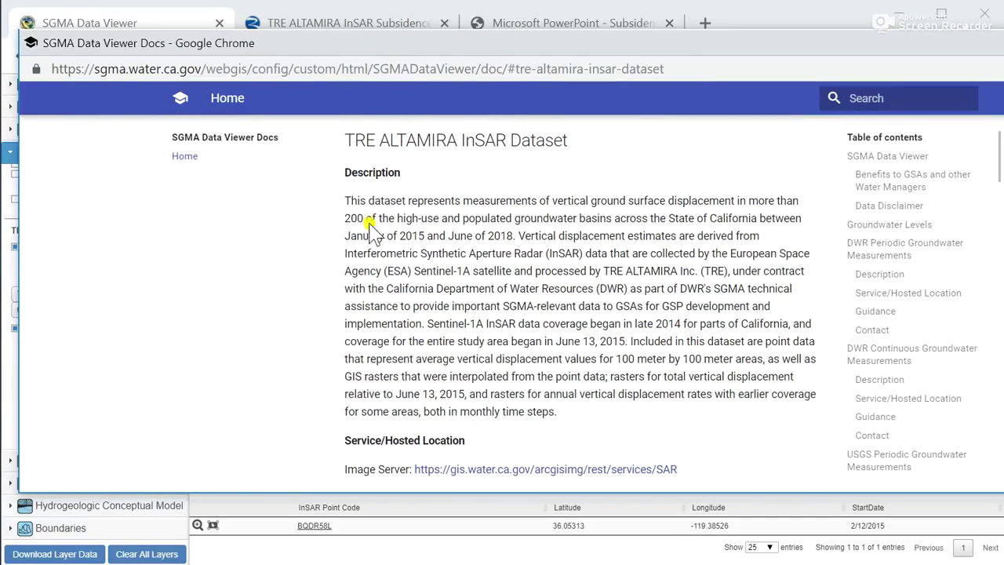
scroll(357, 350, down, 2)
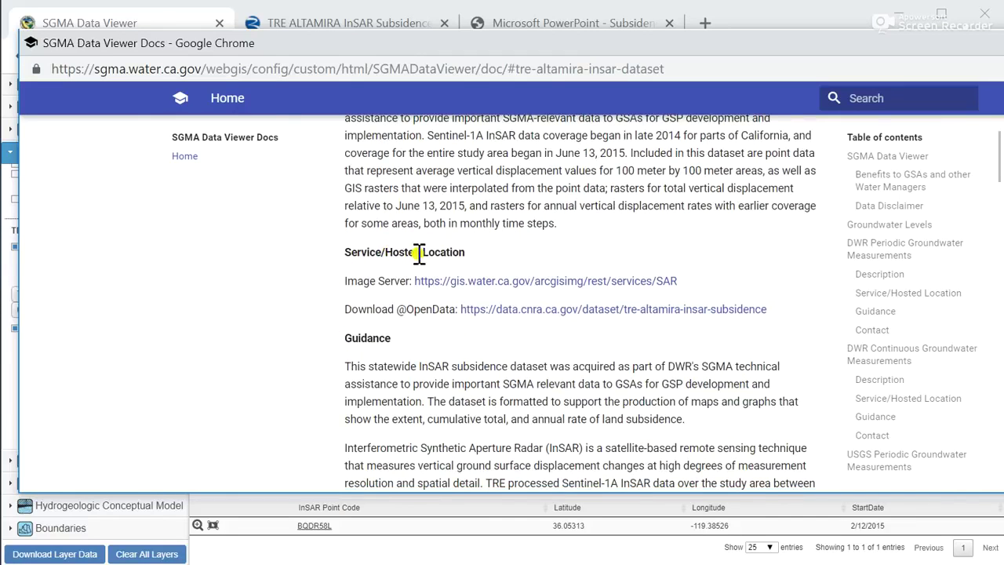
scroll(348, 344, down, 2)
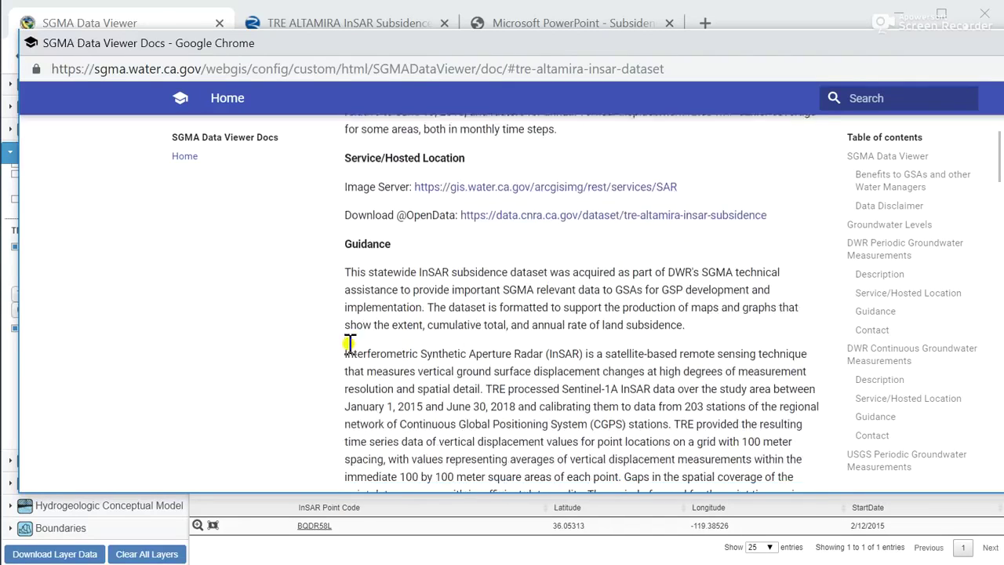
scroll(349, 345, down, 3)
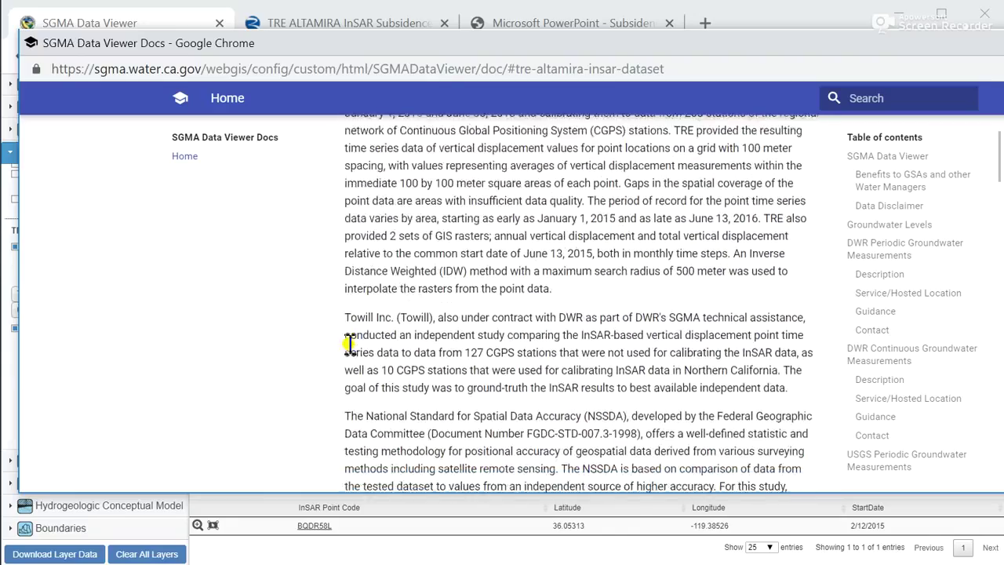
scroll(349, 345, down, 1)
scroll(349, 344, up, 6)
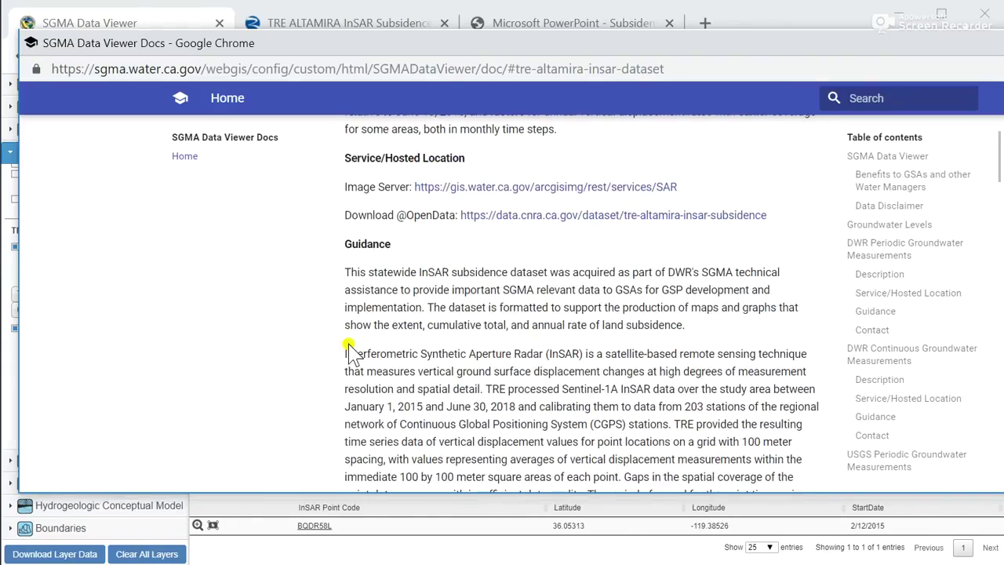
scroll(348, 345, up, 1)
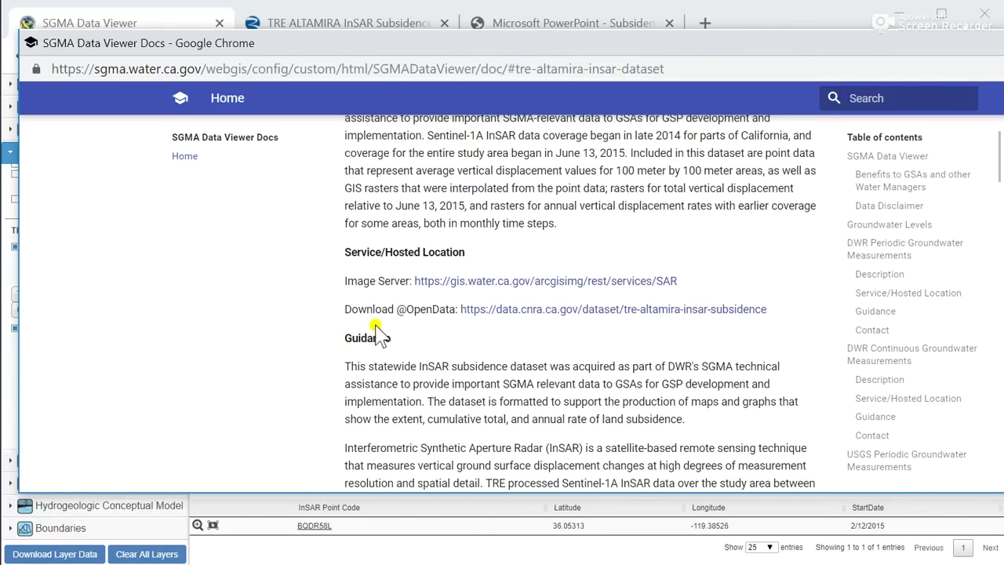
Switch to the TRE ALTAMIRA InSAR Subsidence Data page on the CNRA open data site and examine its resources, purpose and contact metadata
click(316, 30)
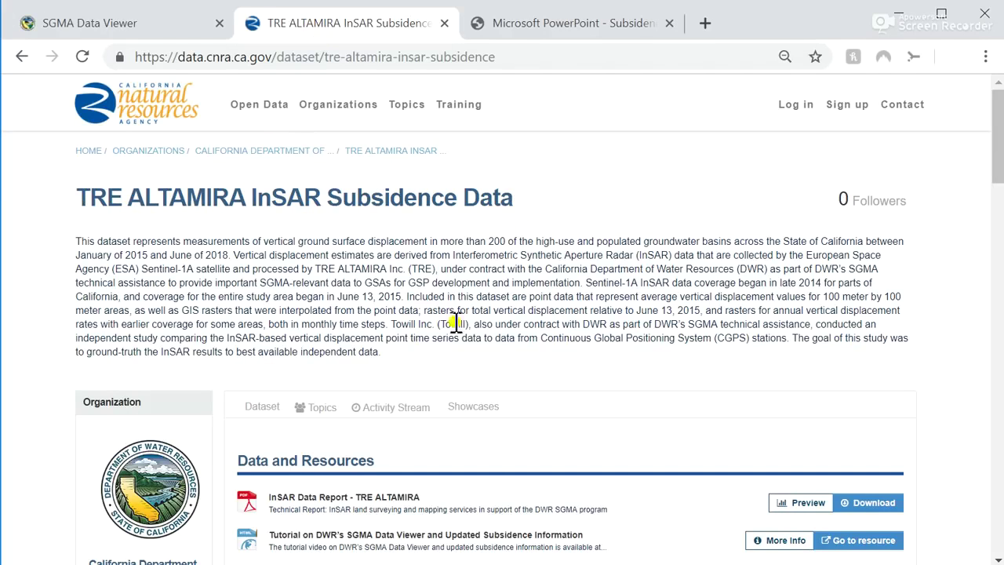
scroll(455, 323, down, 2)
scroll(455, 323, down, 1)
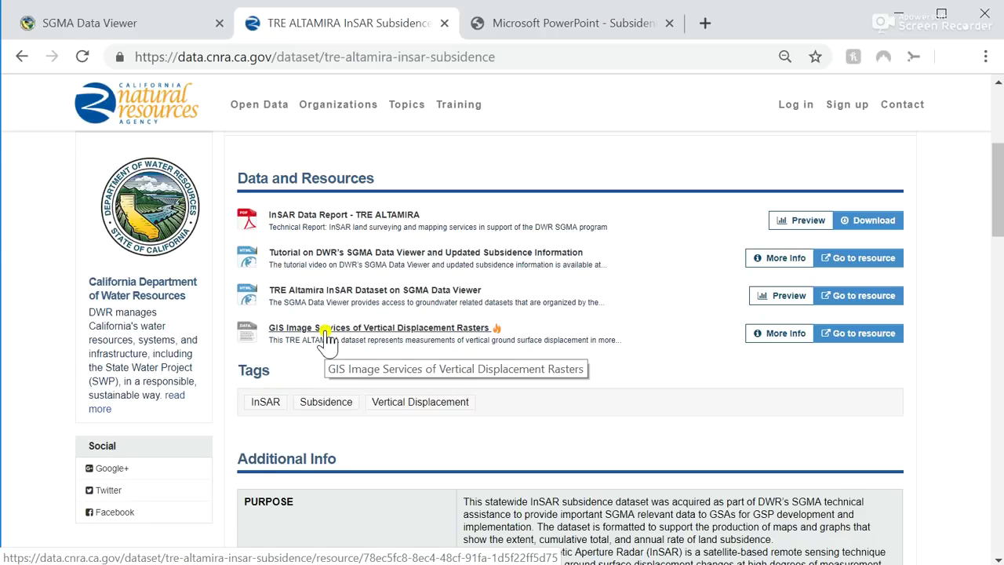
scroll(510, 439, down, 2)
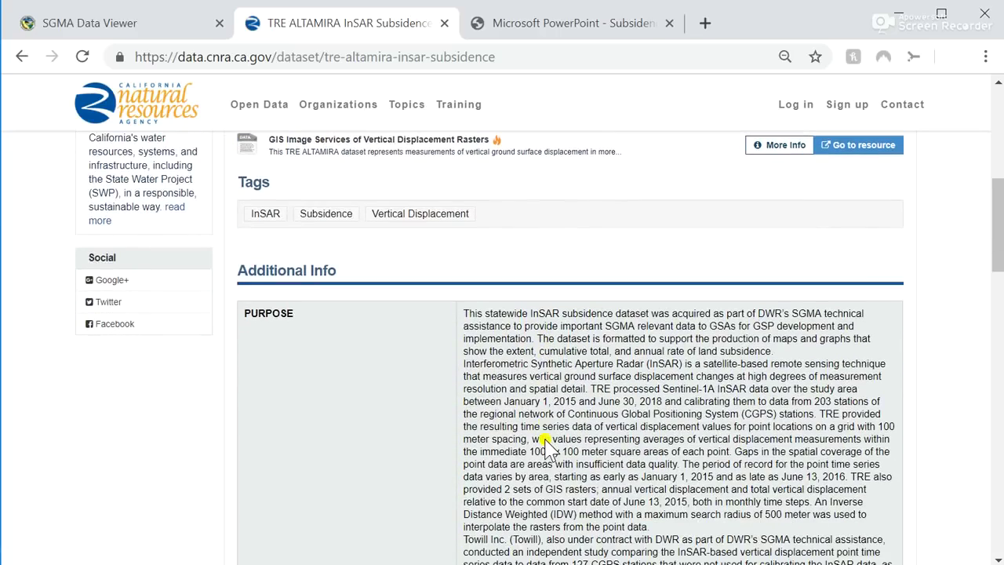
scroll(547, 445, down, 1)
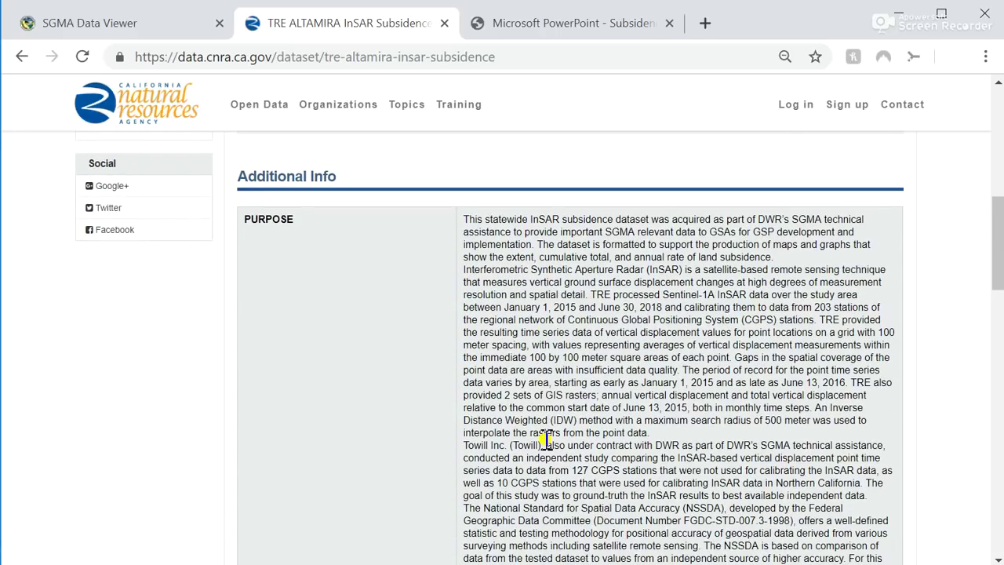
scroll(546, 441, down, 3)
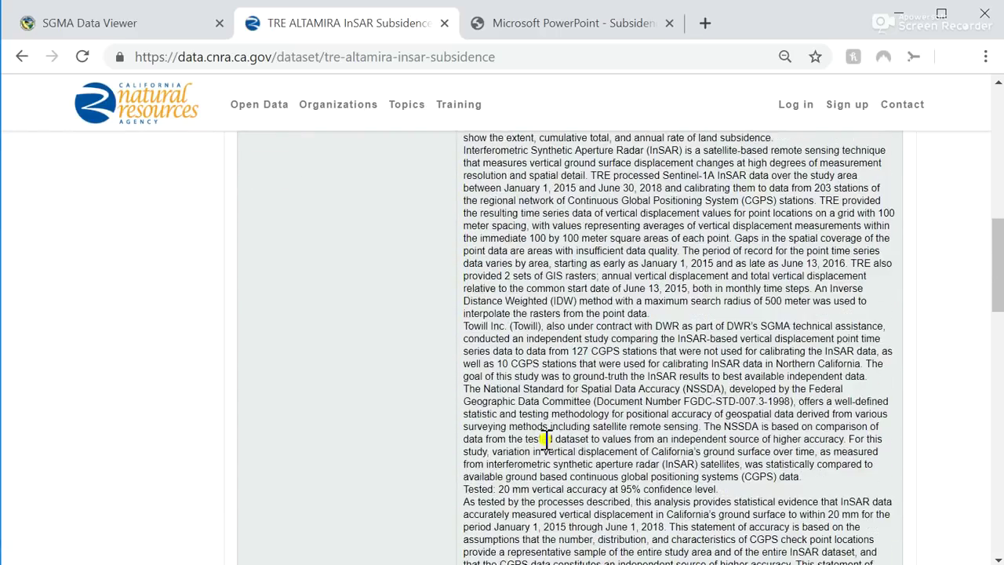
scroll(547, 441, down, 2)
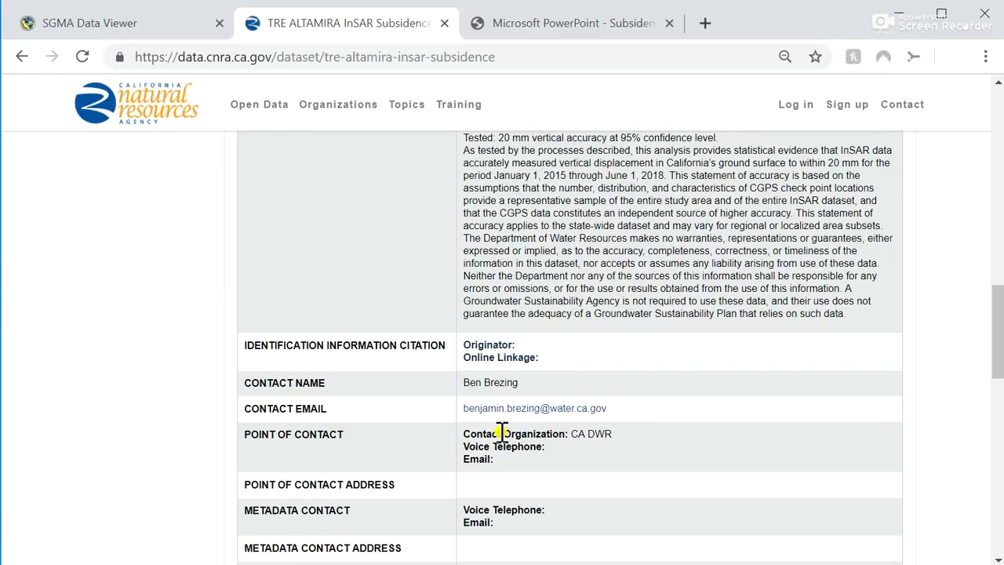
scroll(501, 432, down, 2)
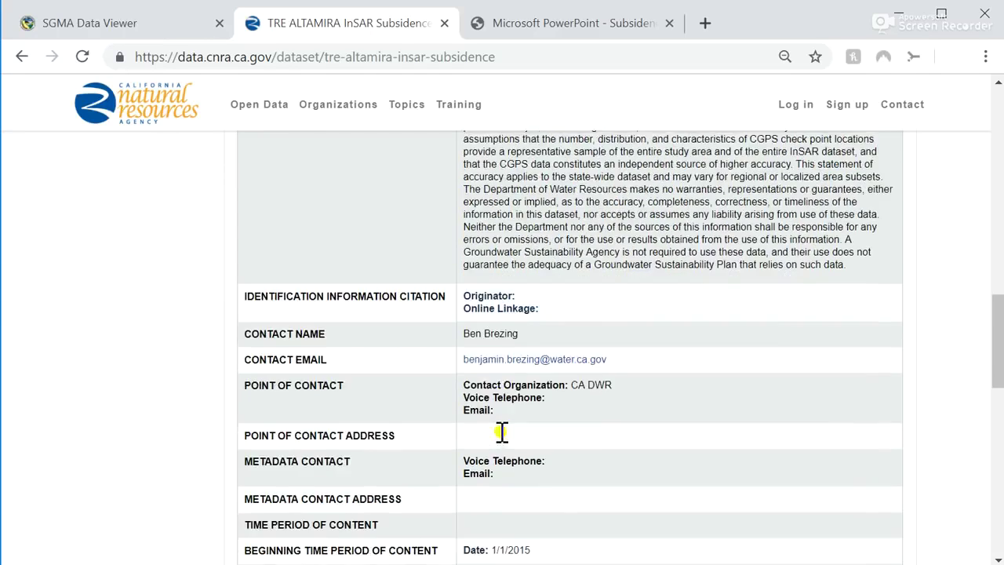